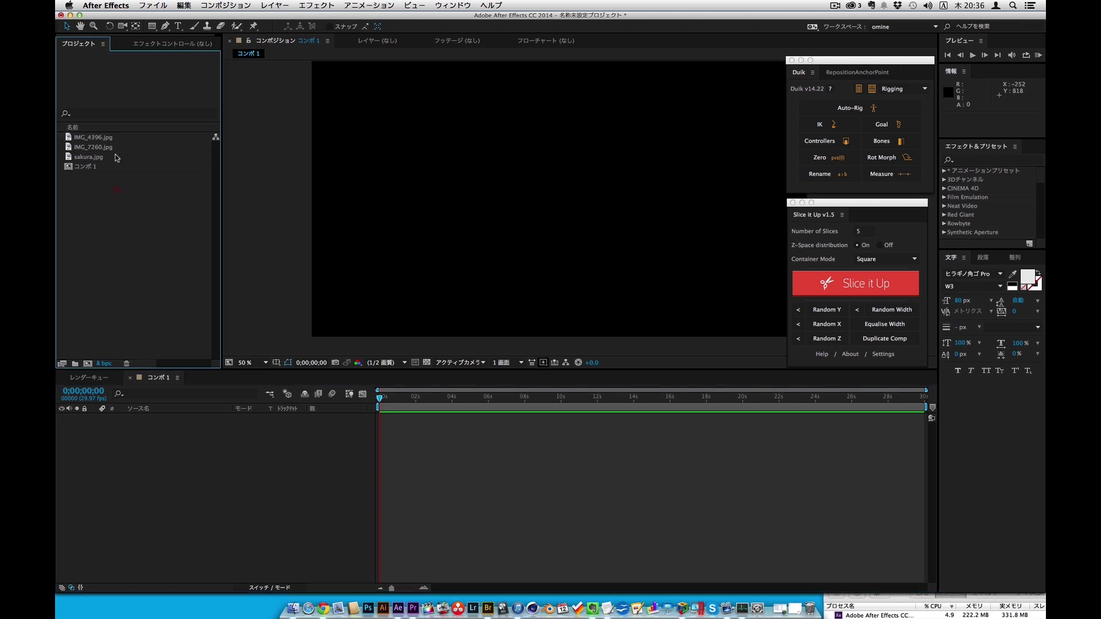
Step: Add the IMG_4396.jpg photo to Comp 1 and set Slice it Up to 7 slices
left_click(116, 143)
left_click_drag(132, 142, 152, 492)
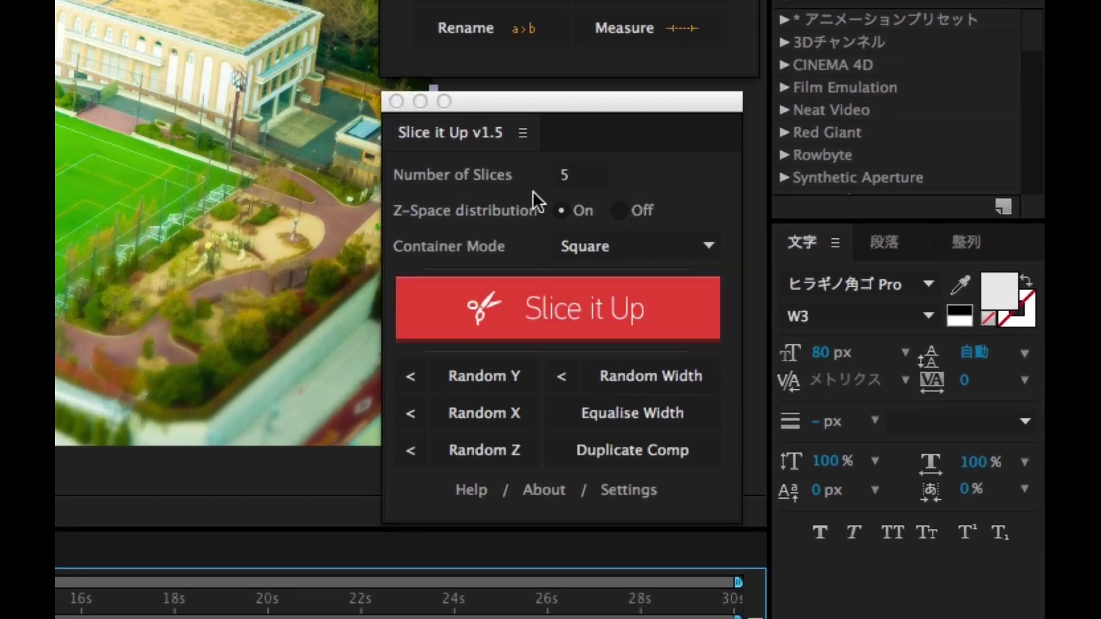
left_click(557, 176)
left_click(531, 172)
type("7")
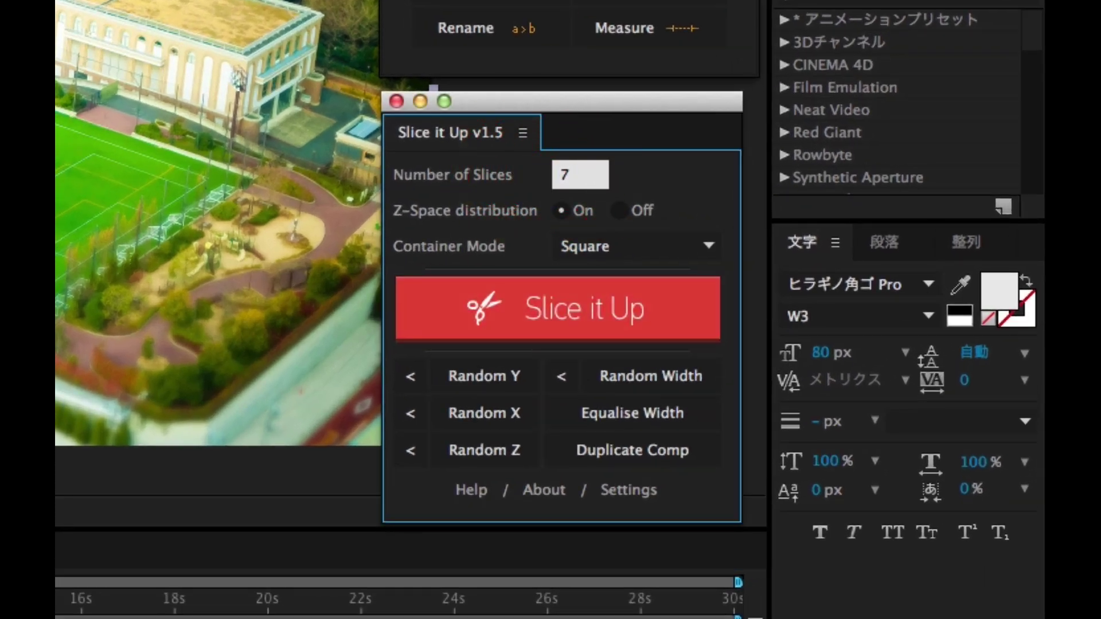
Step: Pick Circle container mode, slice the photo into 7 pieces, and show the slices layer's controls
left_click(624, 250)
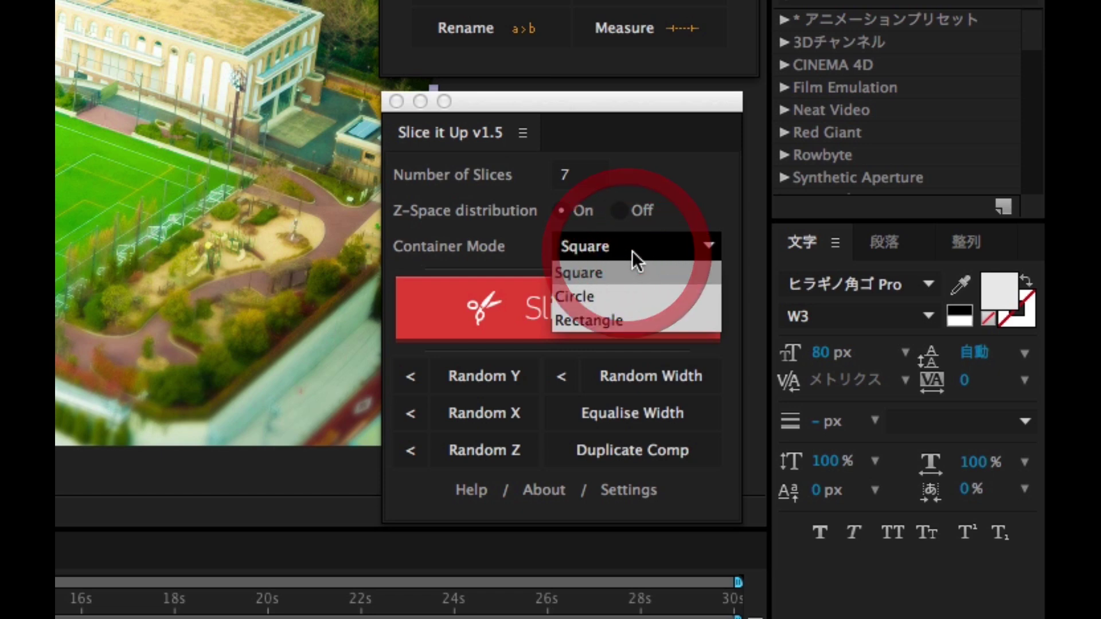
left_click(634, 233)
left_click(634, 213)
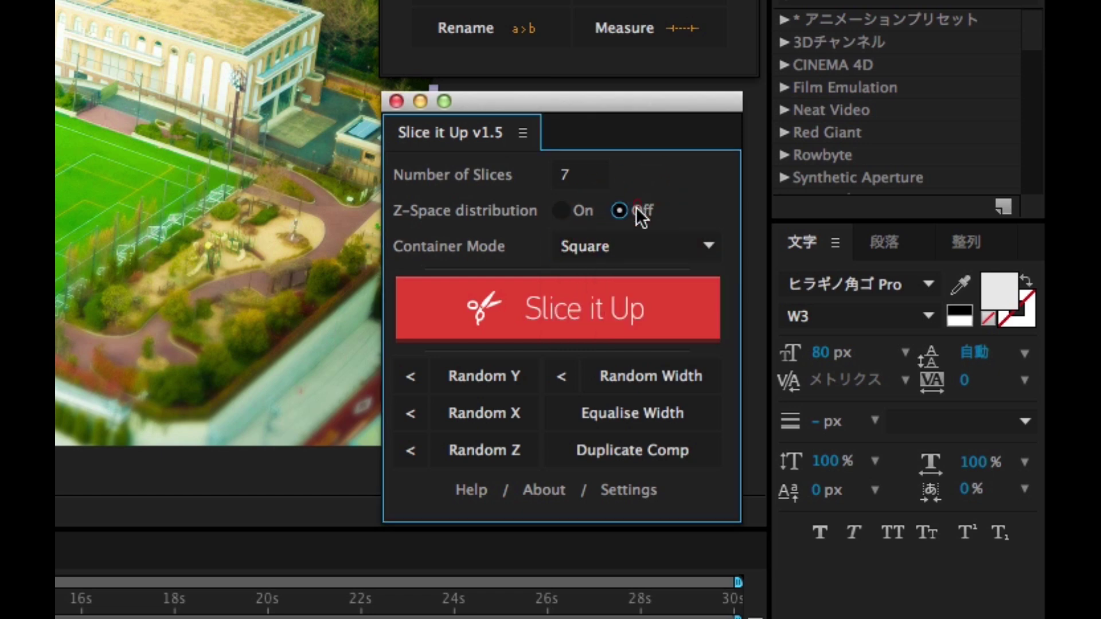
left_click(567, 214)
left_click(590, 245)
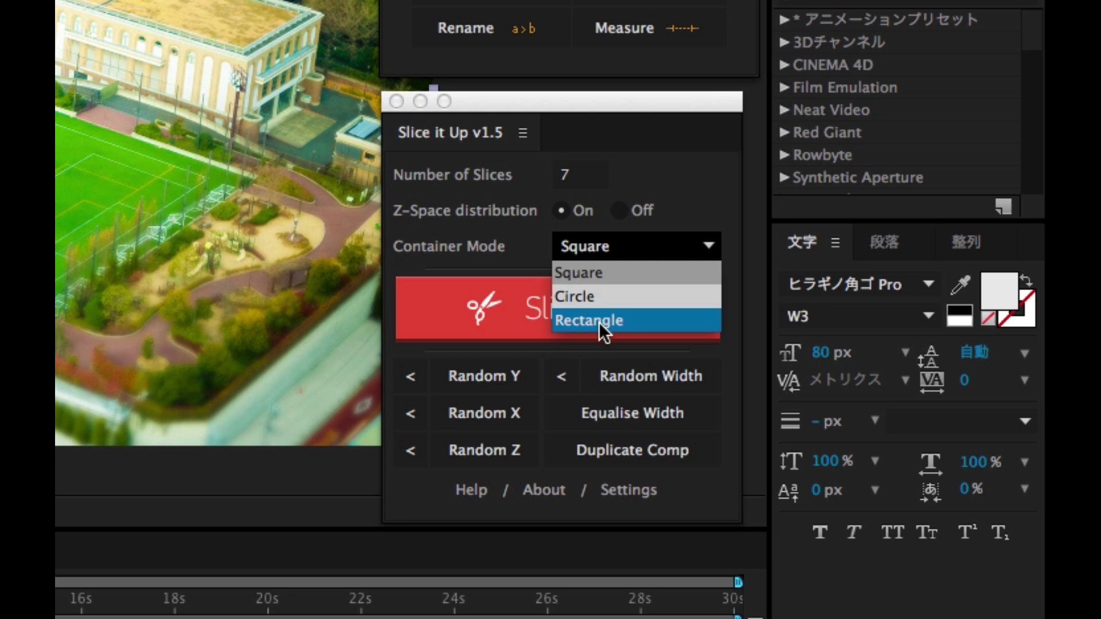
left_click(596, 292)
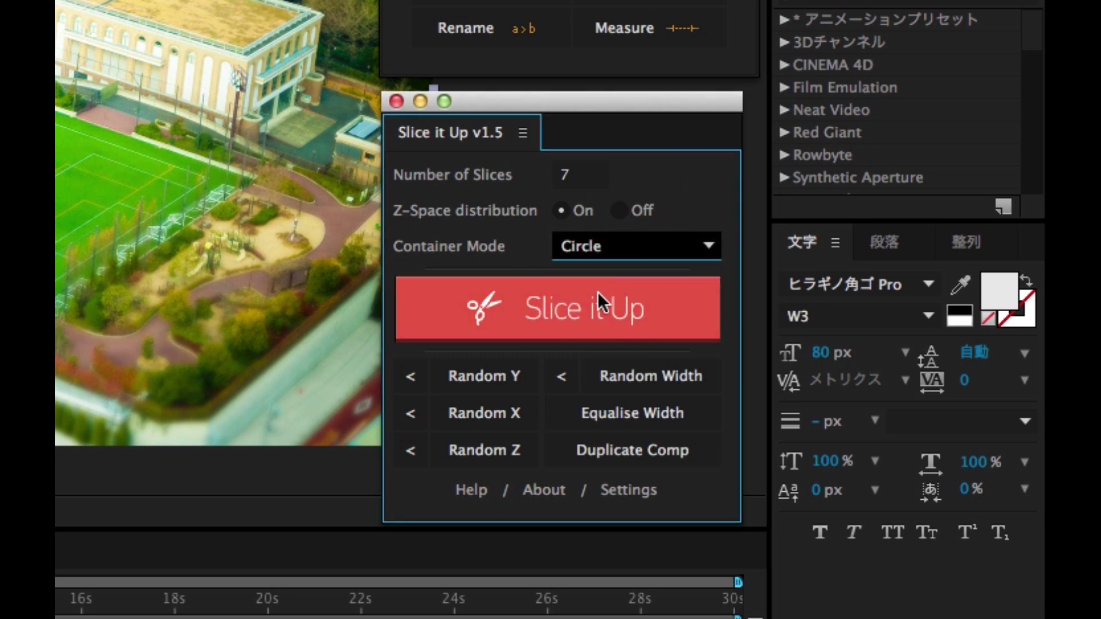
left_click(588, 293)
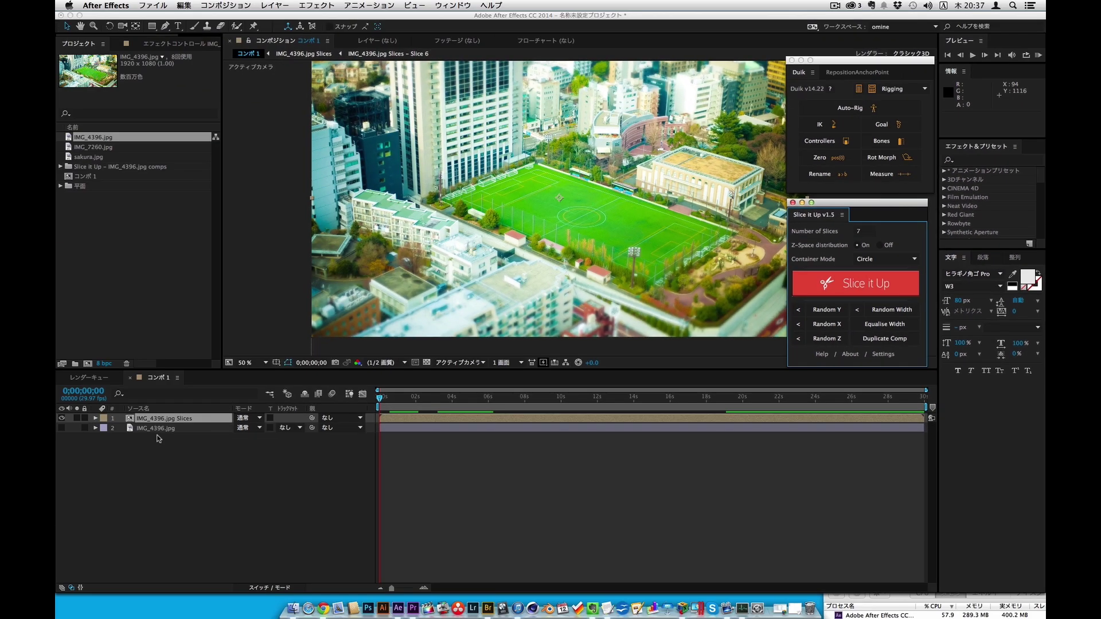
left_click(162, 44)
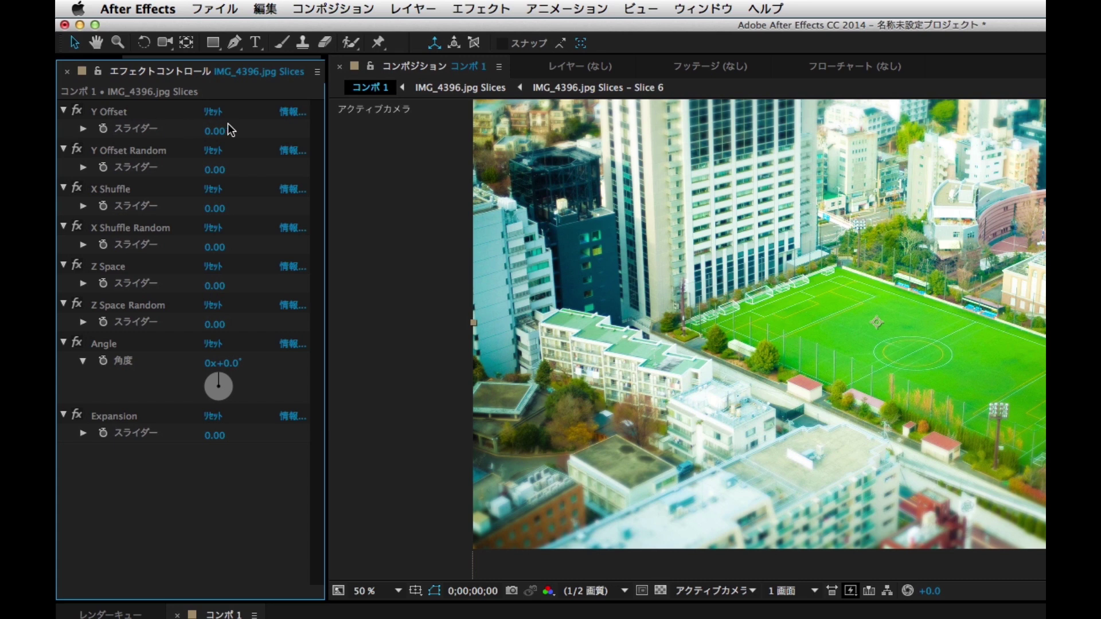
Step: Set Y Offset 25 (random 24), X Shuffle 55 (random 46), random depth 17, and Expansion 90
left_click_drag(220, 136, 246, 130)
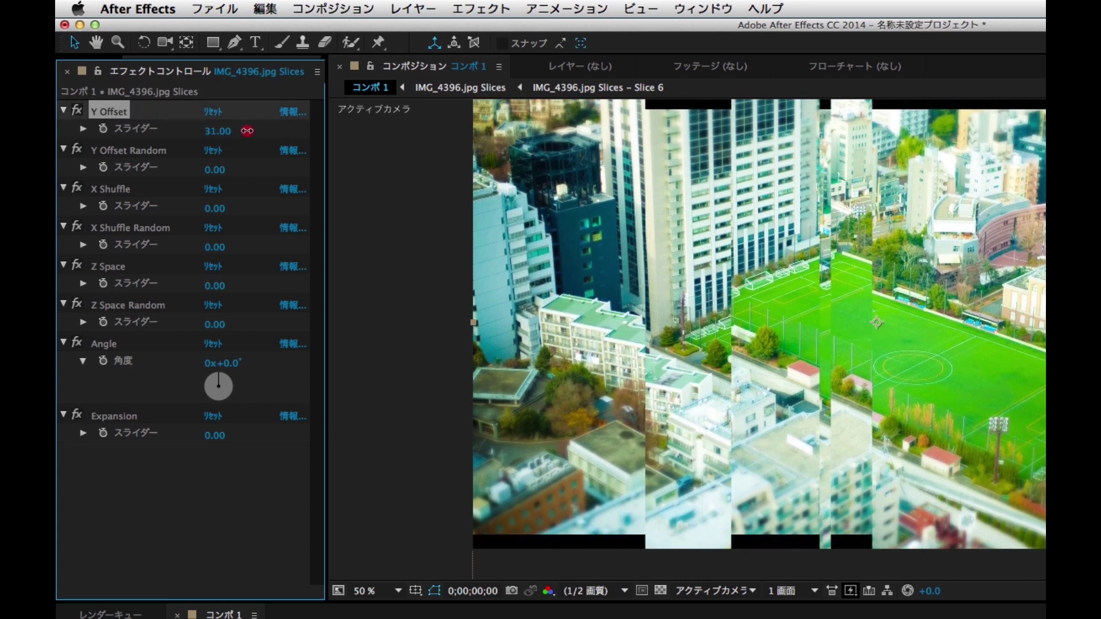
left_click_drag(217, 168, 236, 168)
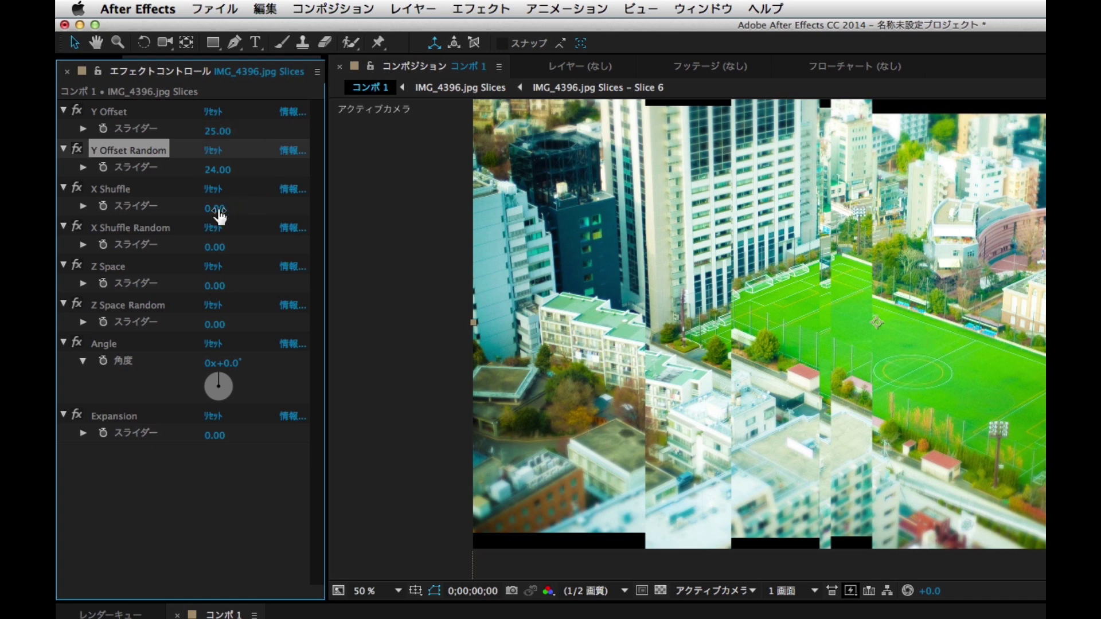
left_click_drag(219, 208, 263, 207)
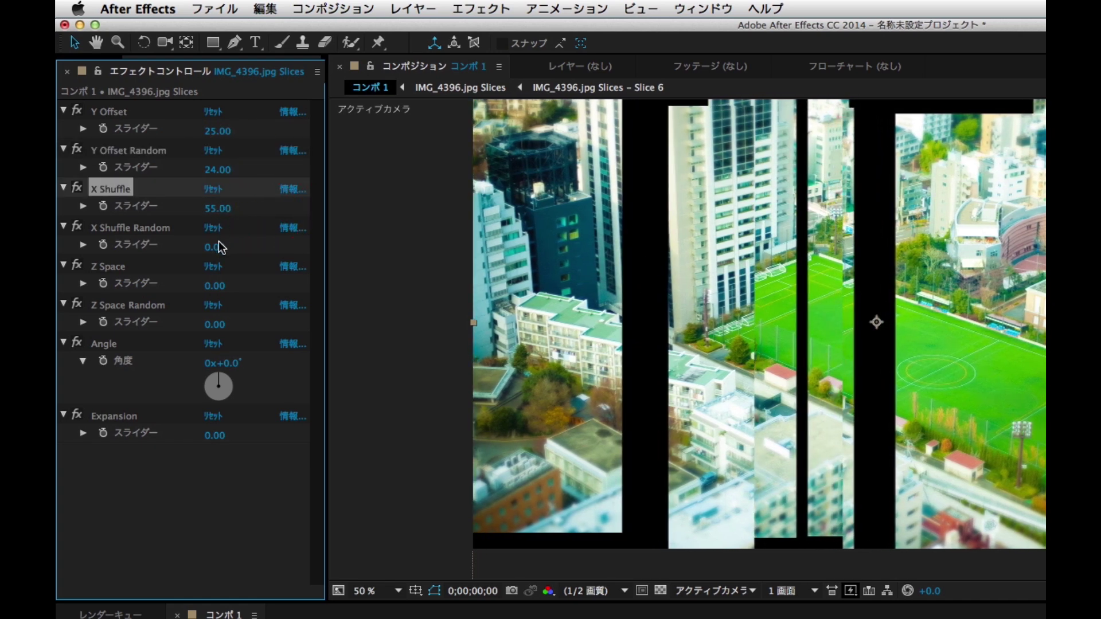
left_click_drag(220, 247, 301, 293)
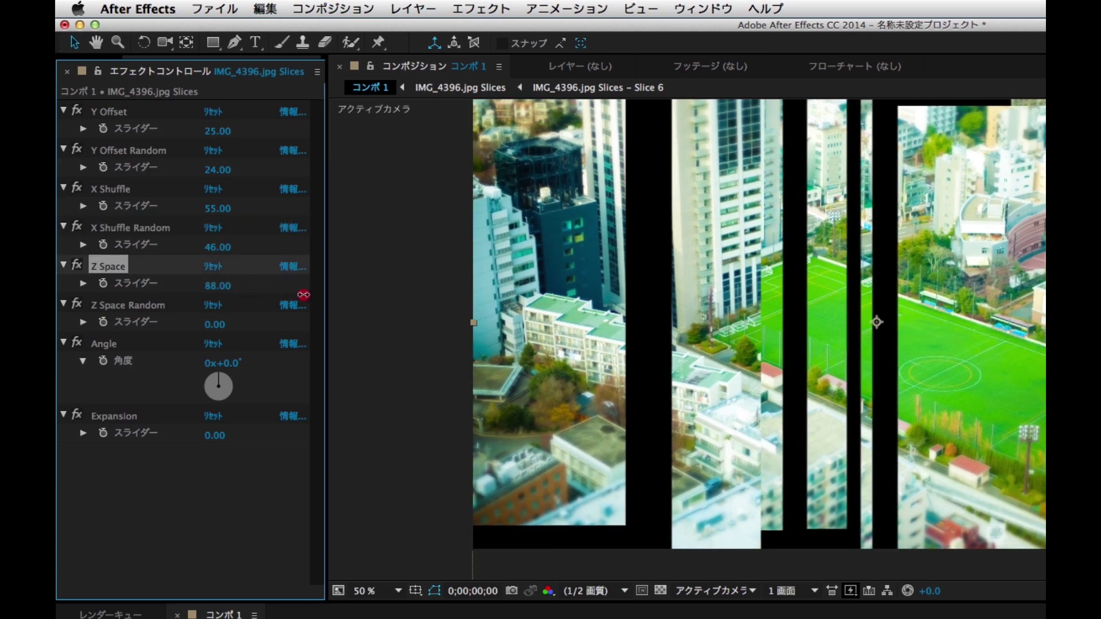
mouse_move(219, 326)
left_mouse_down()
mouse_move(236, 328)
mouse_move(220, 361)
left_mouse_up()
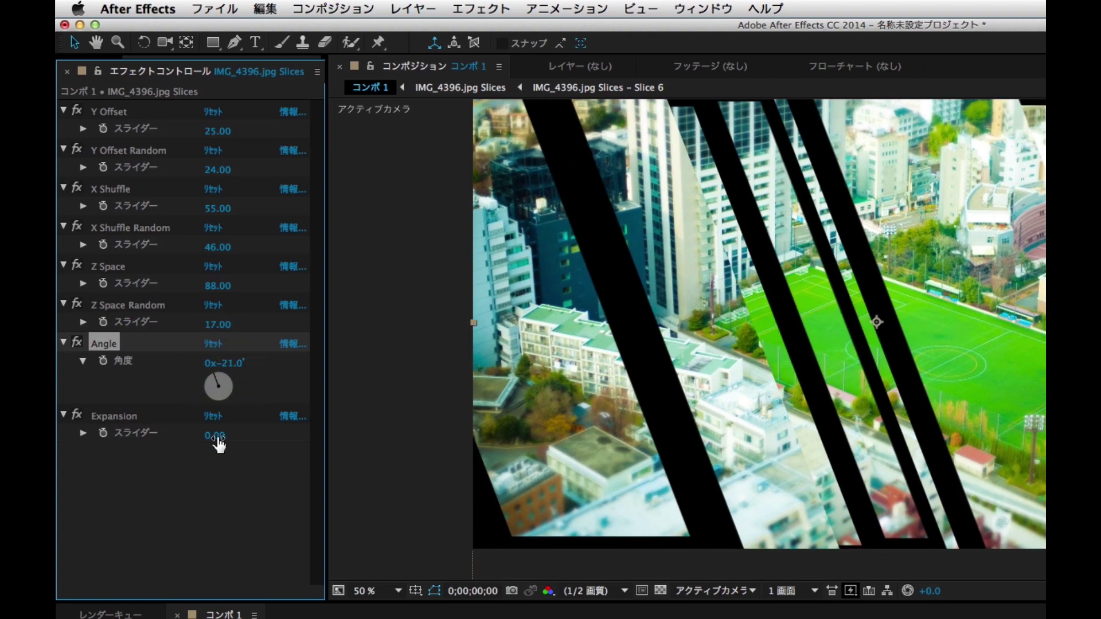
mouse_move(215, 435)
left_mouse_down()
mouse_move(295, 436)
mouse_move(269, 436)
left_mouse_up()
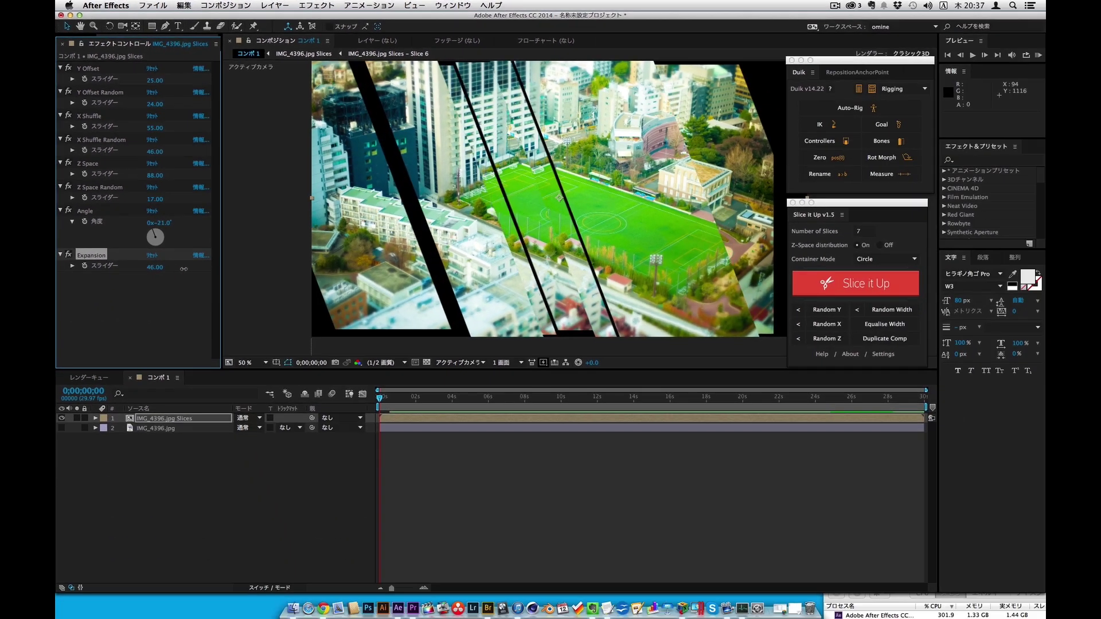
left_click_drag(268, 437, 308, 447)
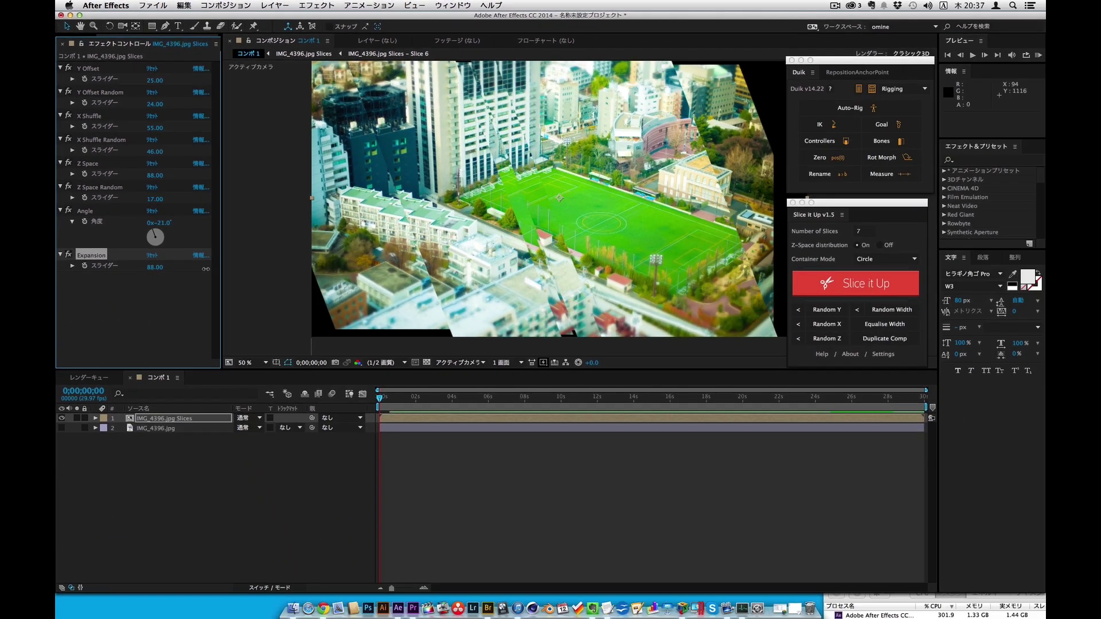
double_click(166, 418)
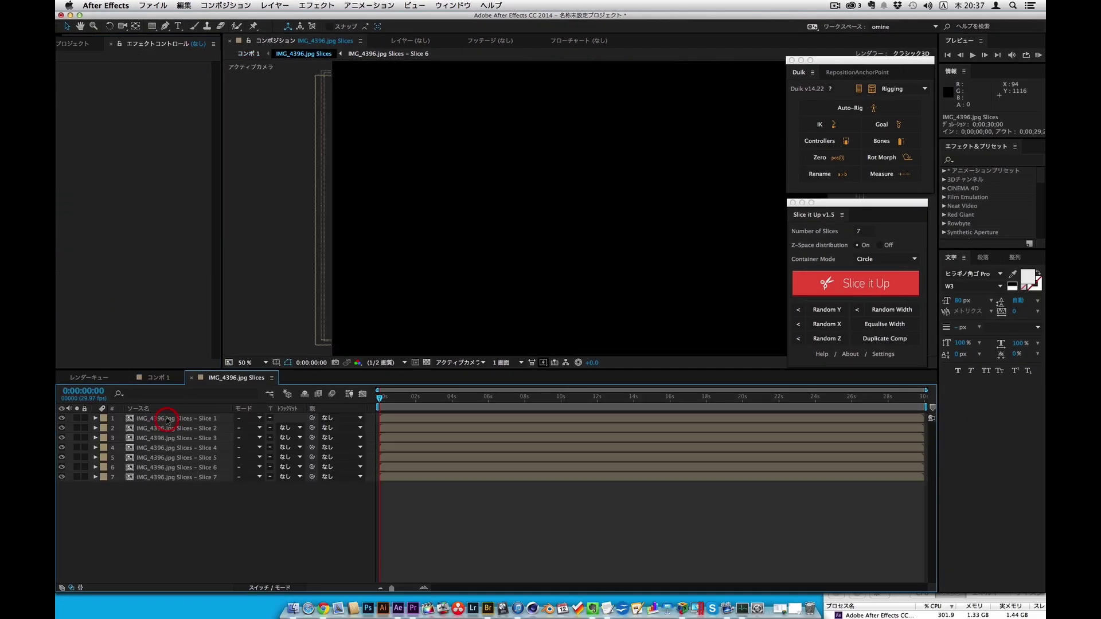
left_click(170, 418)
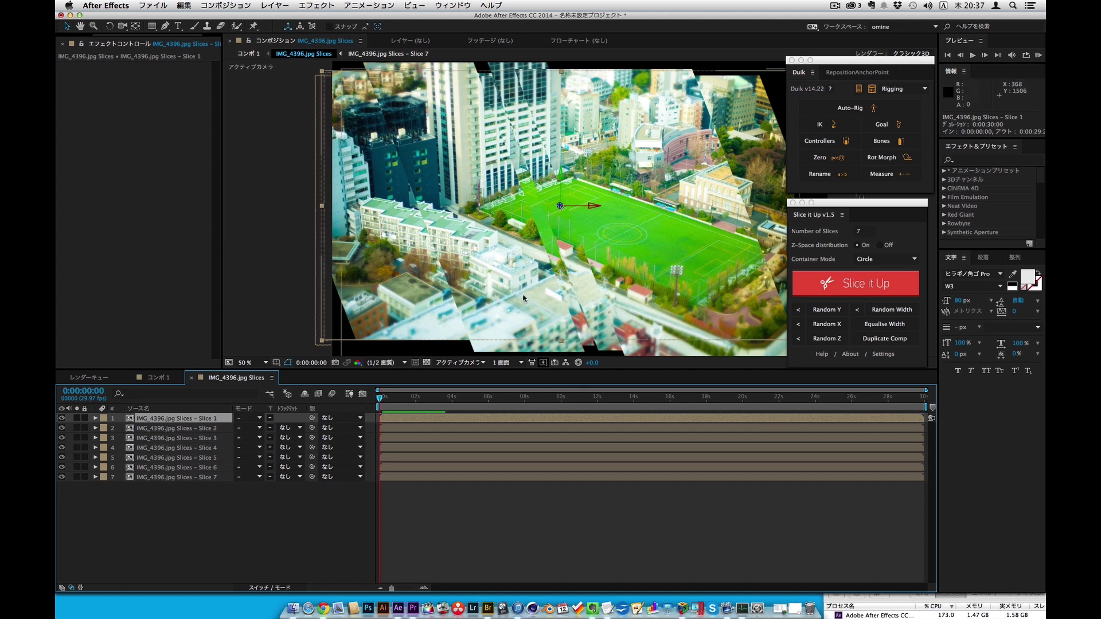
left_click_drag(561, 179, 563, 152)
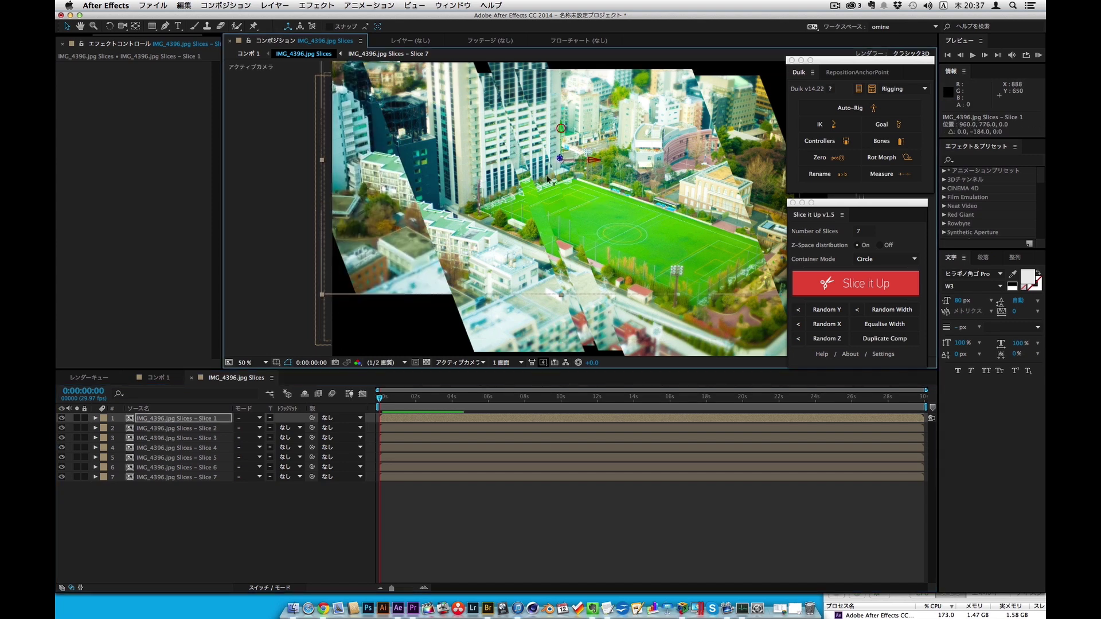
key("super+z")
left_click_drag(596, 201, 392, 299)
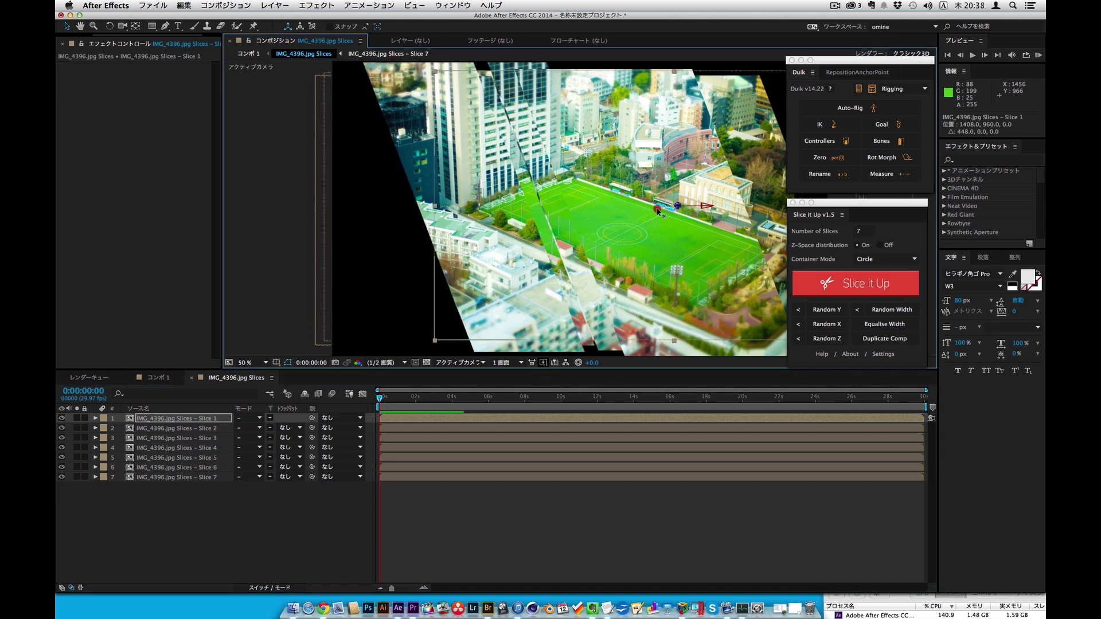
key("super+z")
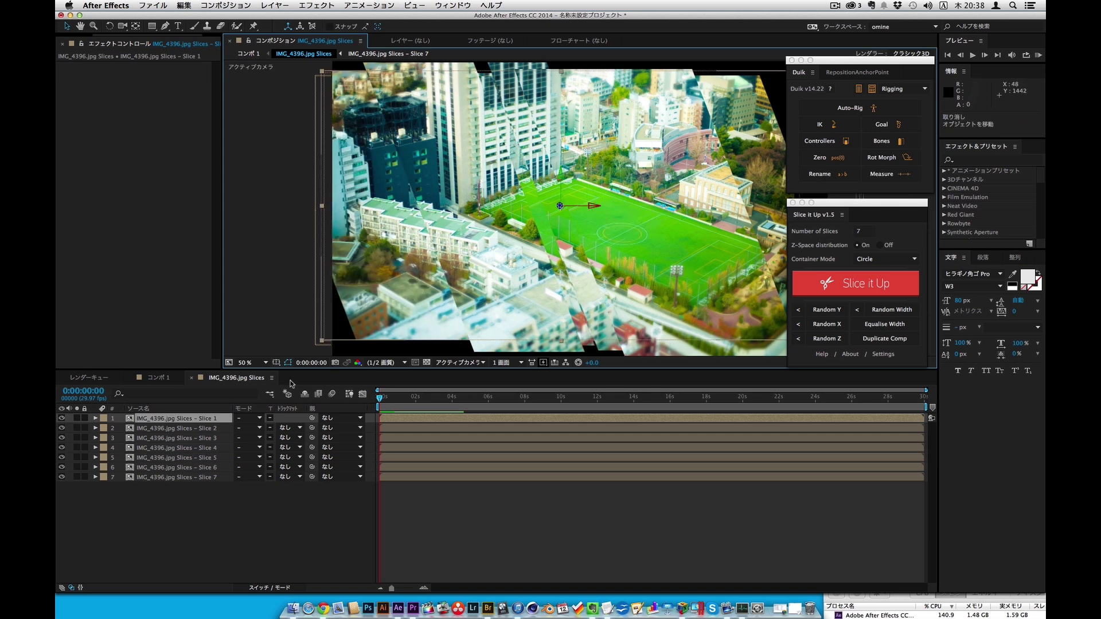
left_click(169, 428)
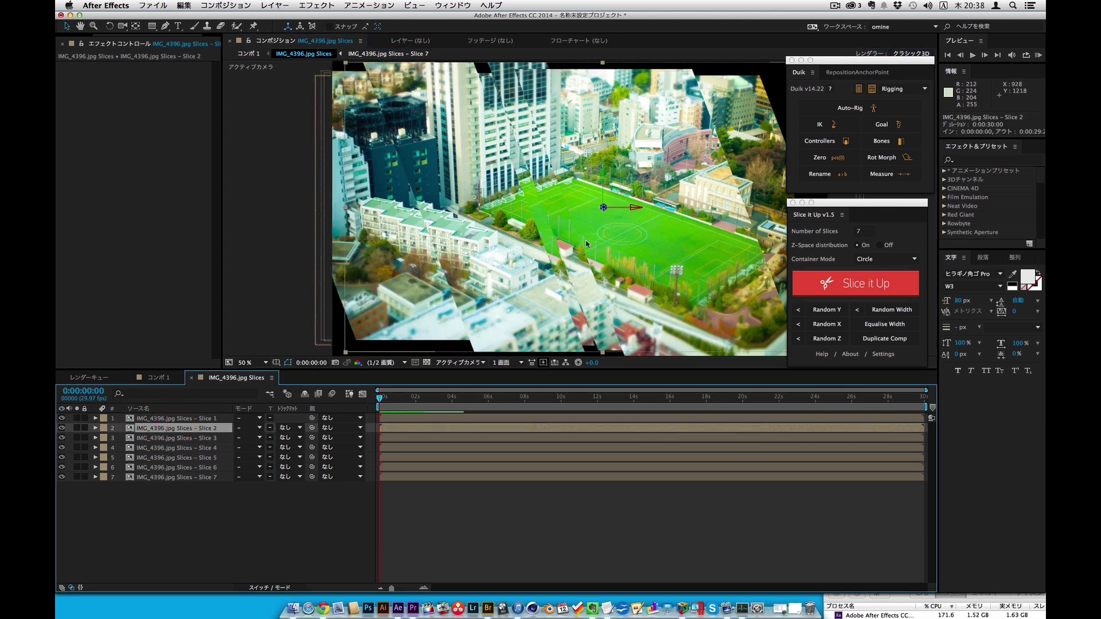
mouse_move(607, 212)
left_mouse_down()
mouse_move(562, 331)
mouse_move(673, 308)
mouse_move(658, 294)
left_mouse_up()
key("ctrl+z")
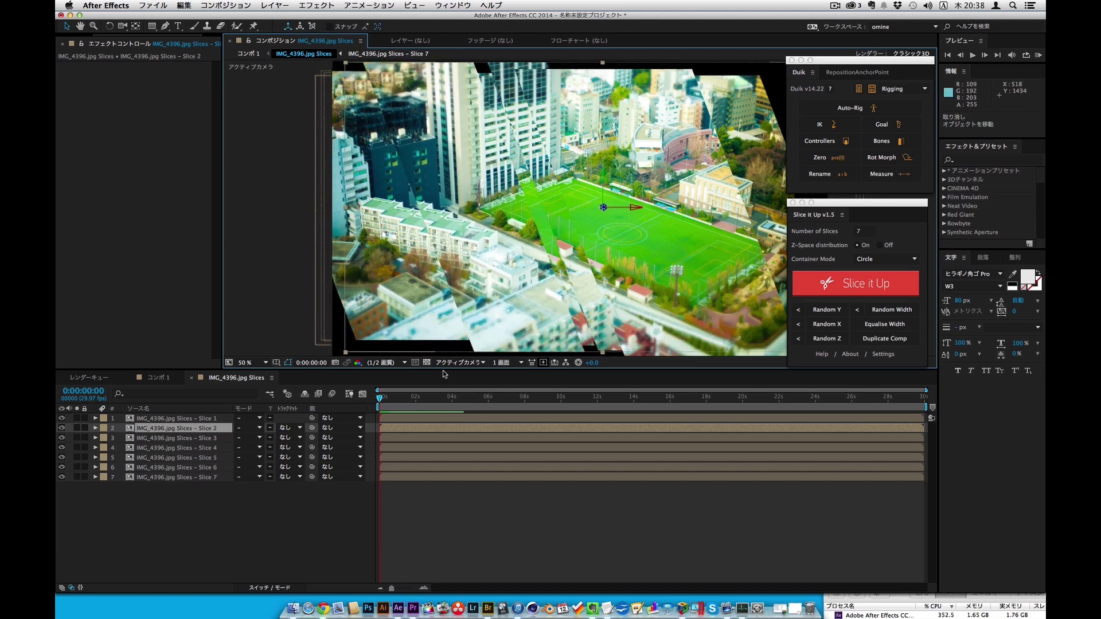
left_click(165, 419)
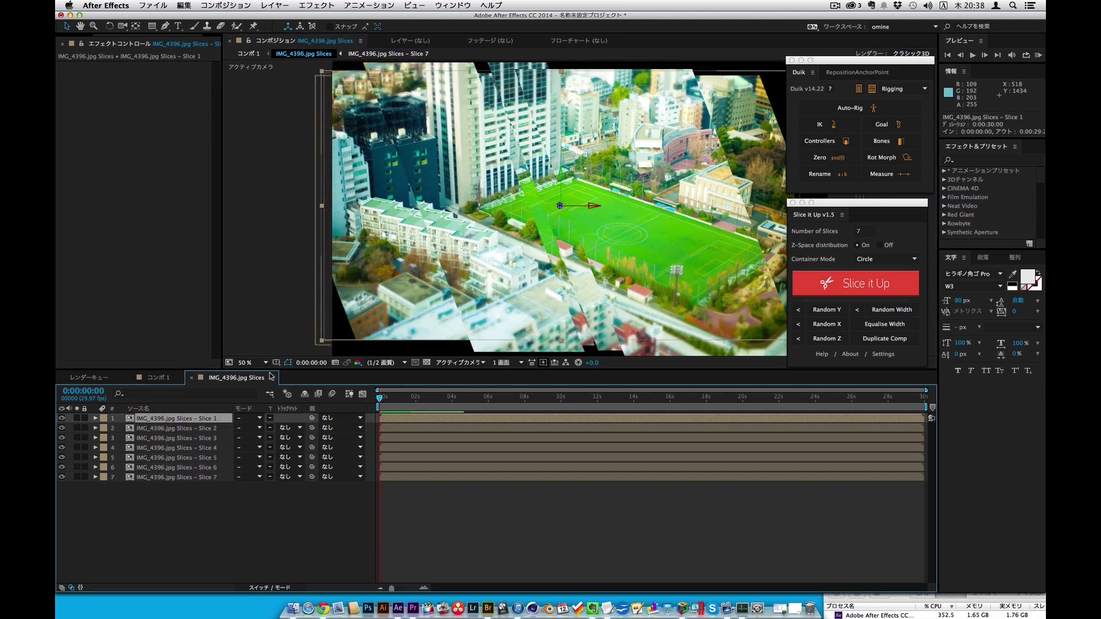
Step: Switch back to コンポ 1 and apply Random Y to the slices
left_click(150, 377)
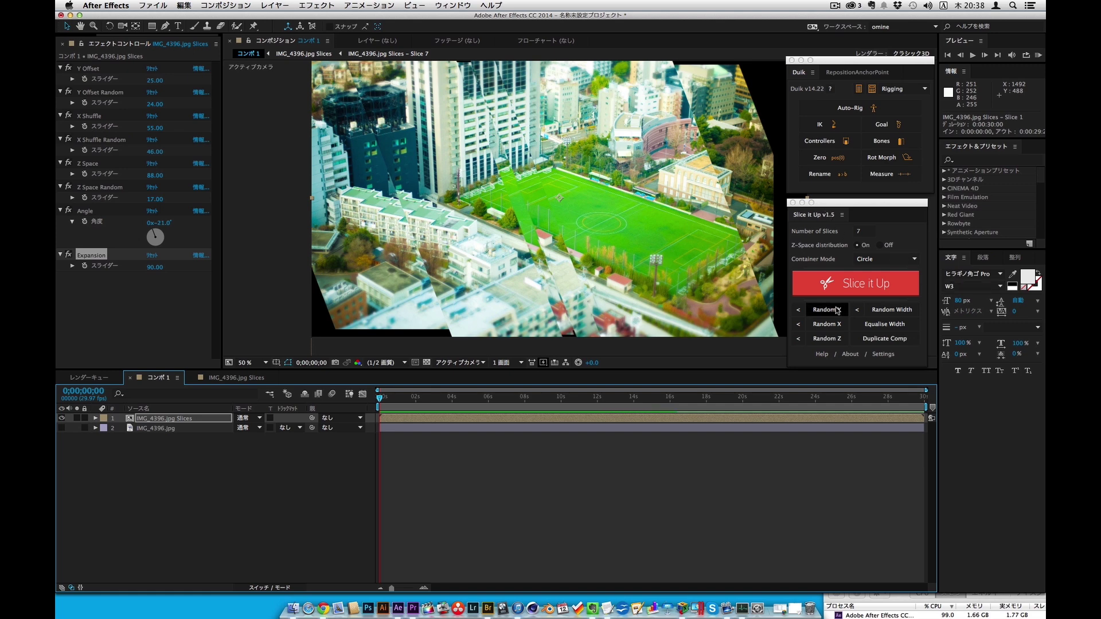
left_click(835, 309)
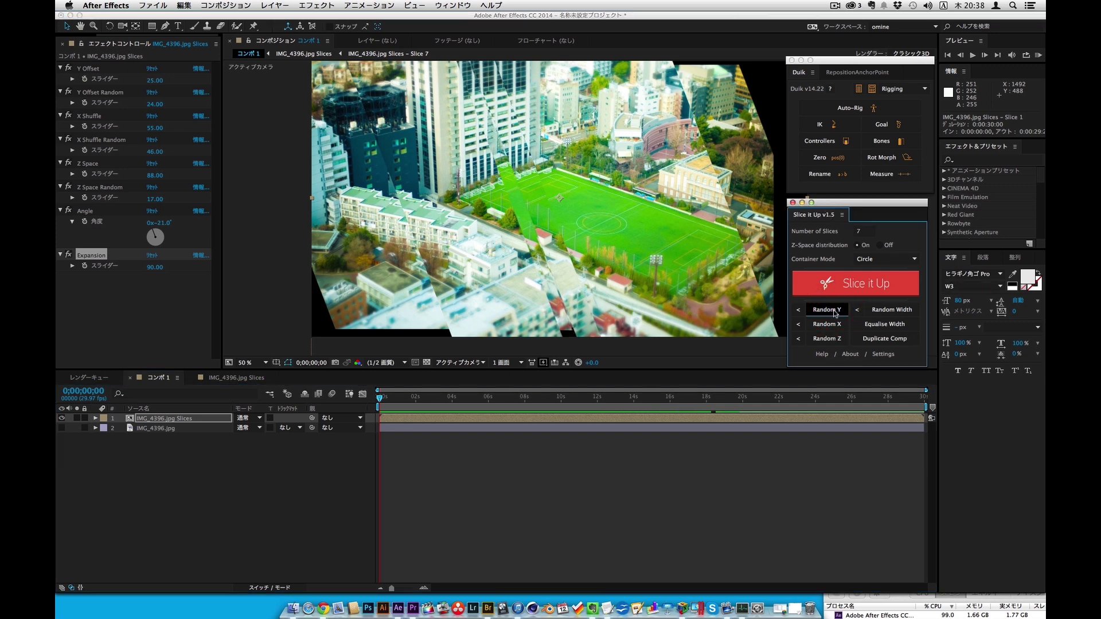
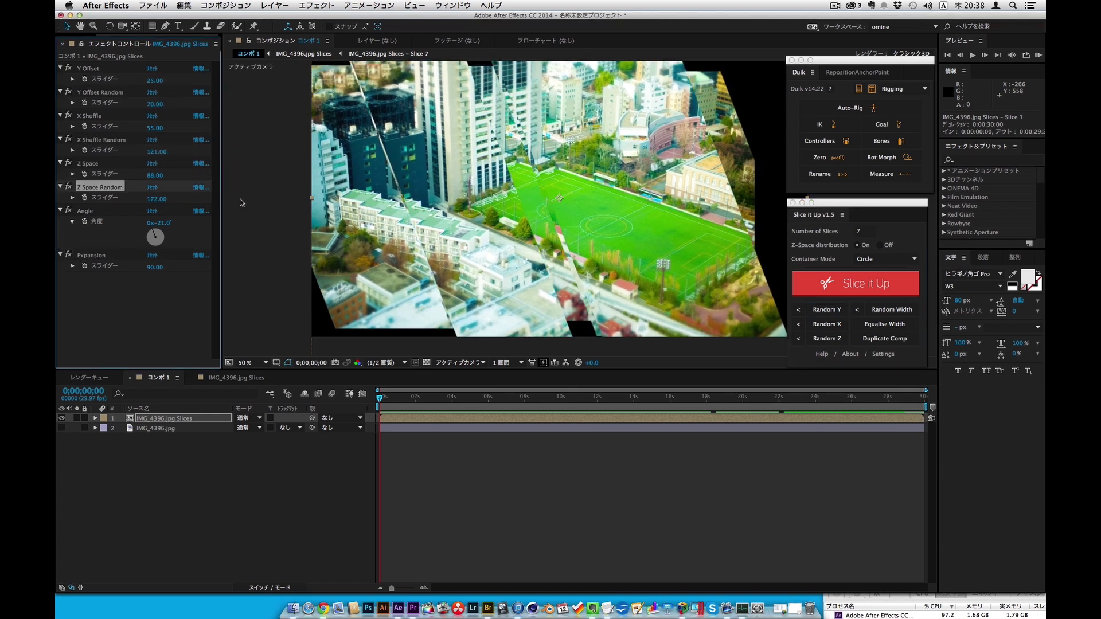
Step: Randomize the 7 slices' depths (Z Space Random 172) and shuffle their X positions (Random 121)
left_click(828, 339)
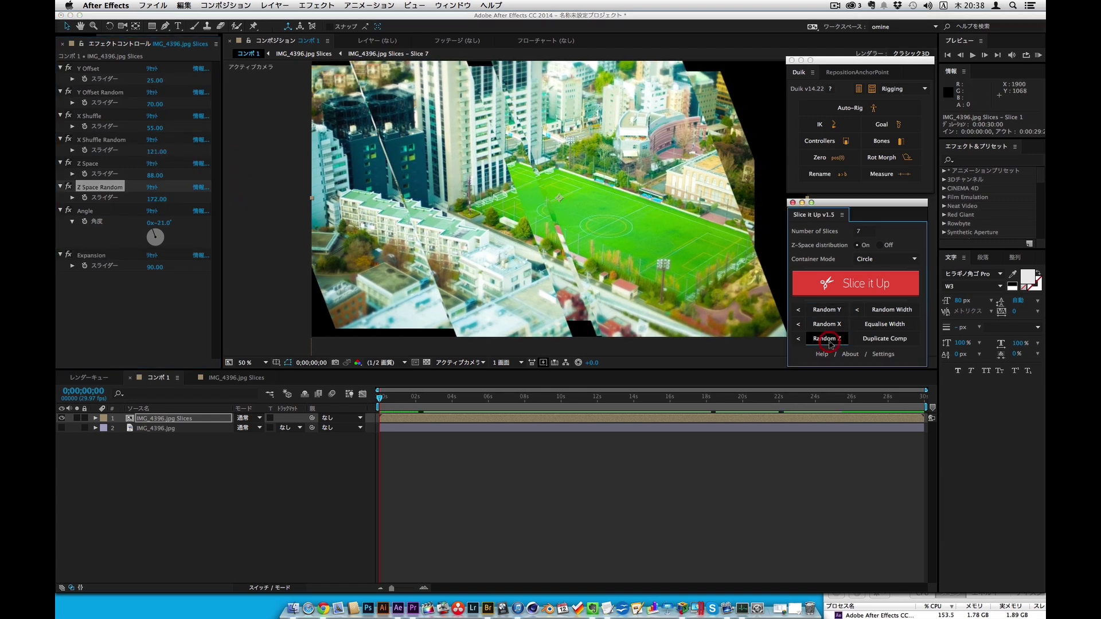
left_click(828, 325)
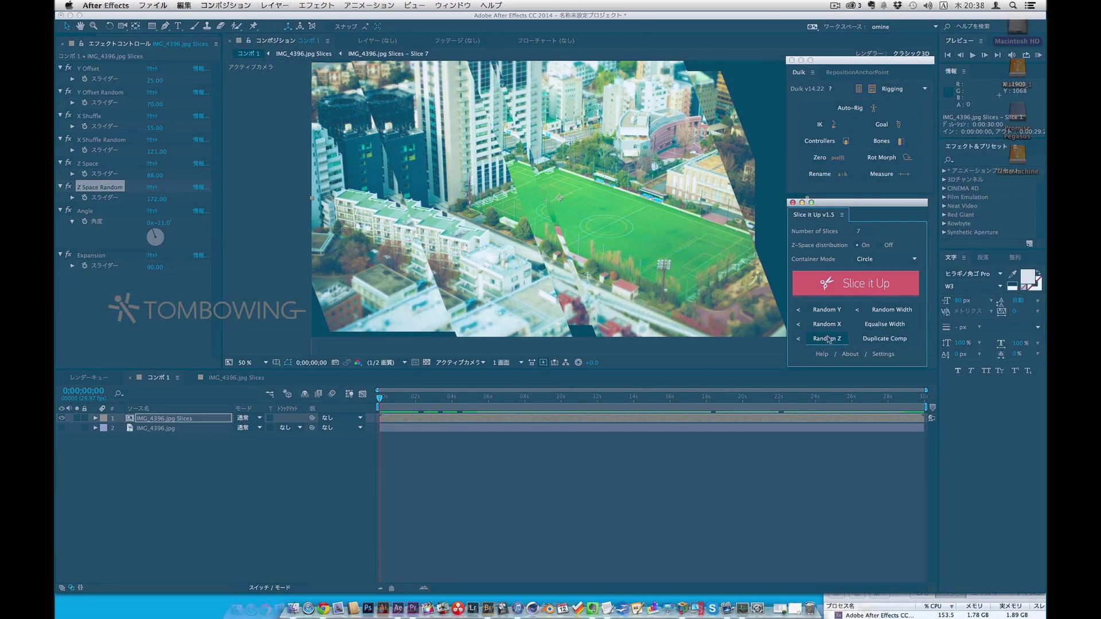